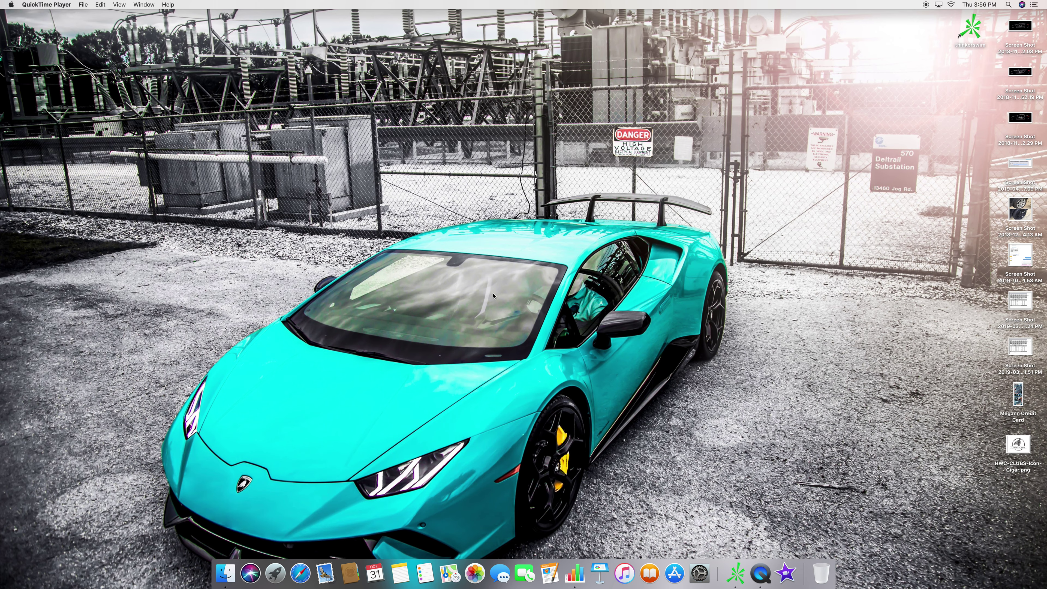
# - Switch to the full-screen Numbers trade log showing Total P/L 545 and Win % 0.68
pyautogui.hotkey('ctrl', 'Left')
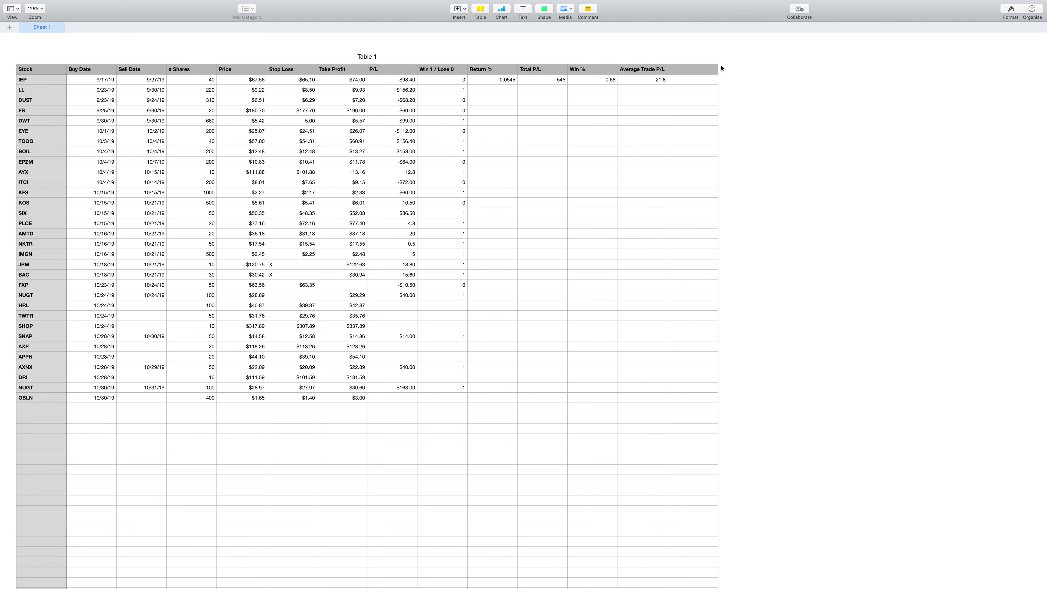
# - Glance over the trade log, then move to the thinkorswim chart with moving averages, Bollinger Bands and RSI
pyautogui.scroll(3, 722, 68)
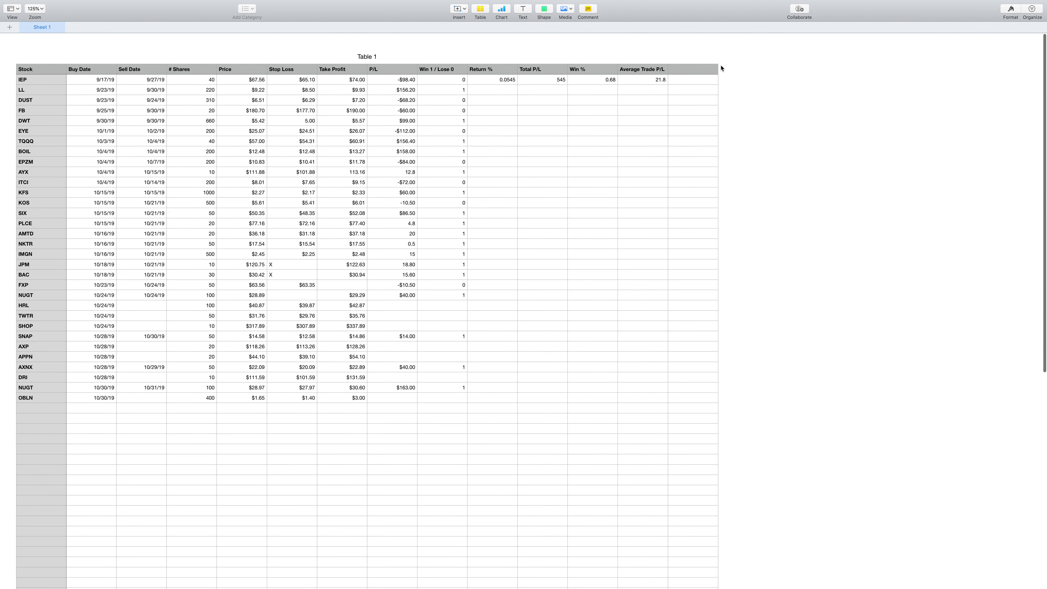
pyautogui.scroll(-3, 722, 68)
pyautogui.scroll(3, 722, 68)
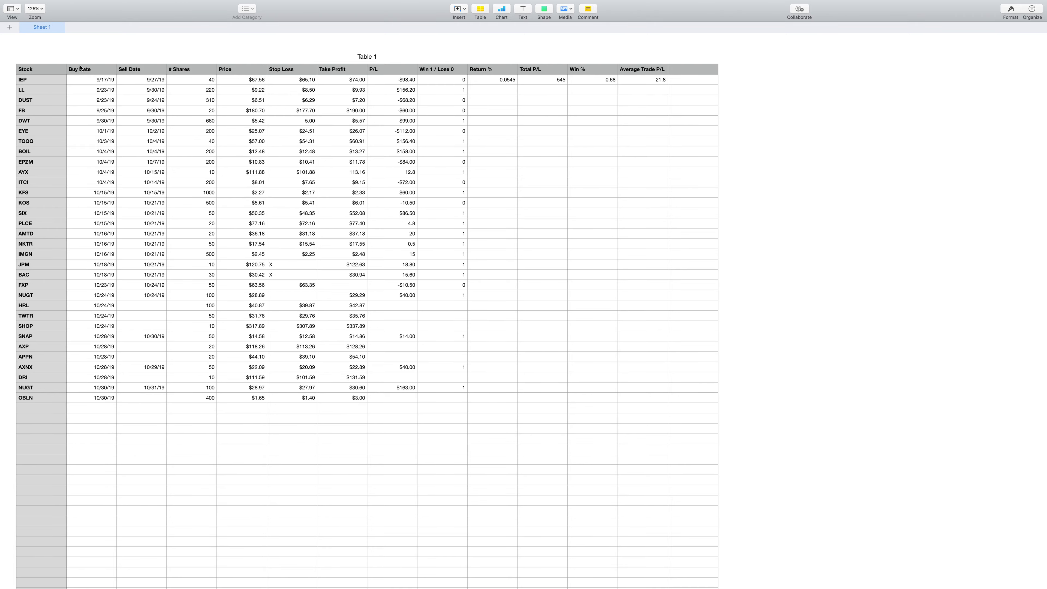
pyautogui.hotkey('ctrl', 'Left')
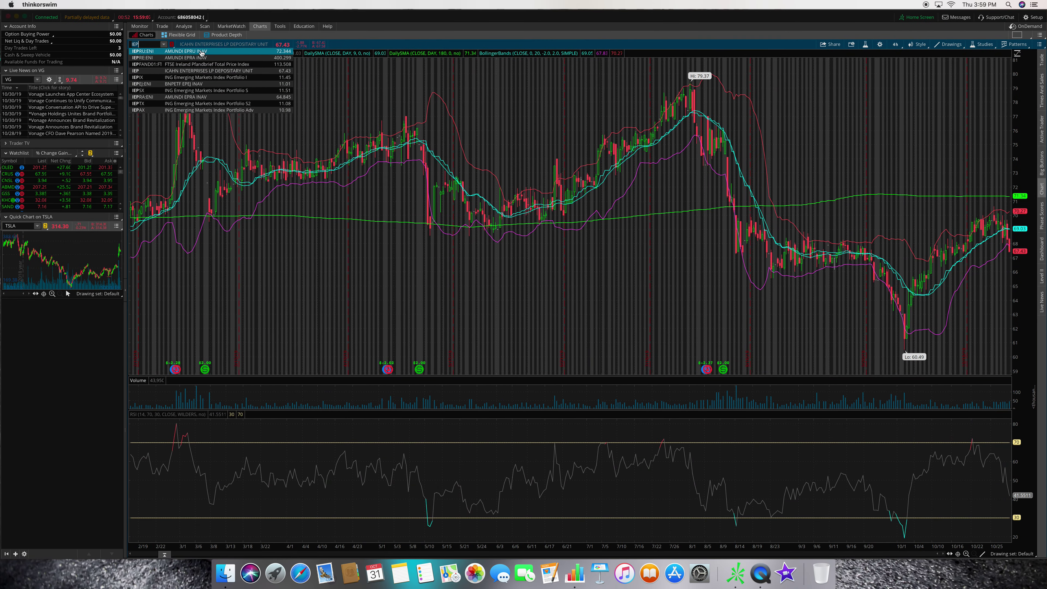
# - Replace the IEP symbol with FB to load the Facebook chart
pyautogui.press('BackSpace')
pyautogui.press('BackSpace')
pyautogui.press('BackSpace')
pyautogui.write('FB')
pyautogui.press('Return')
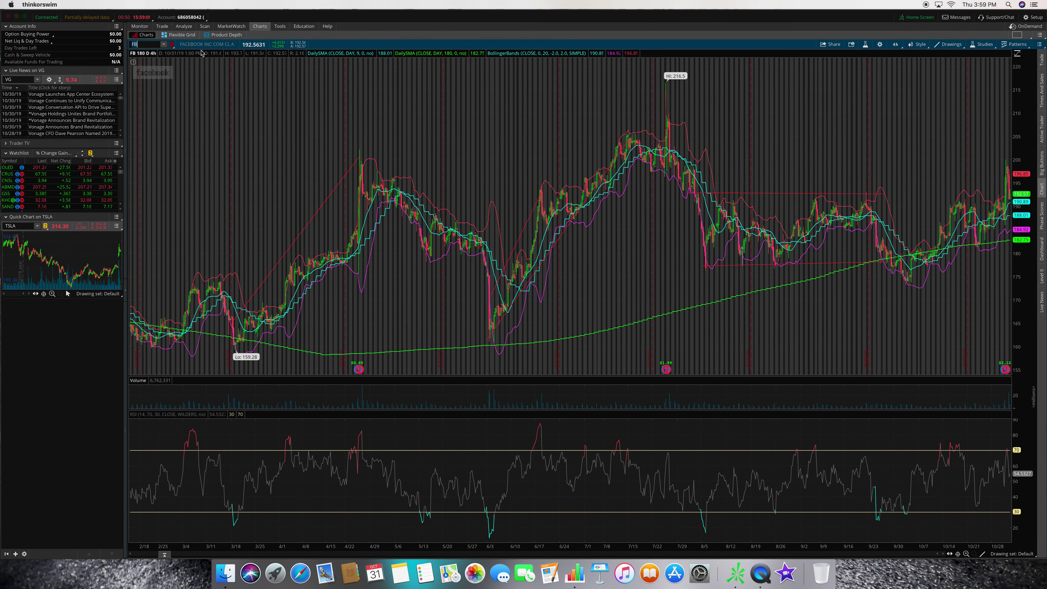
# - Clear the whole drawing set from the FB chart
pyautogui.rightClick(814, 89)
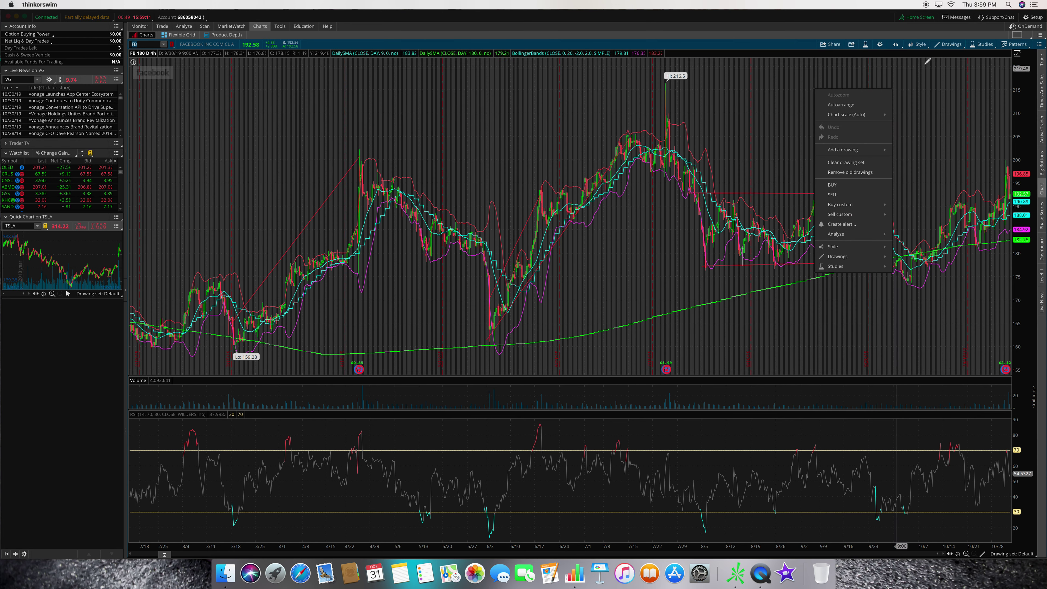
pyautogui.click(947, 45)
pyautogui.moveTo(930, 136)
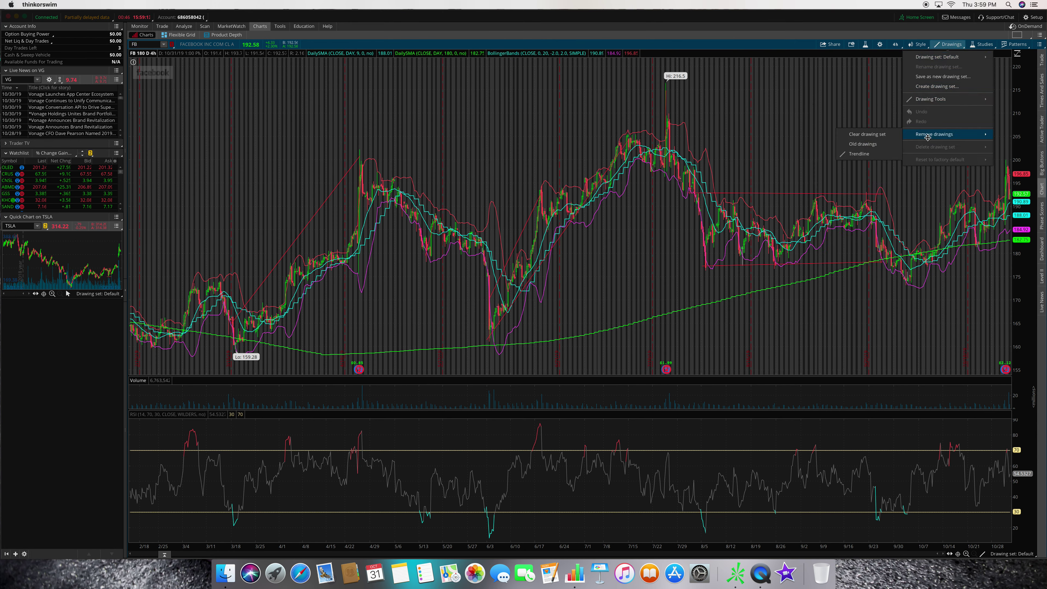
pyautogui.click(893, 135)
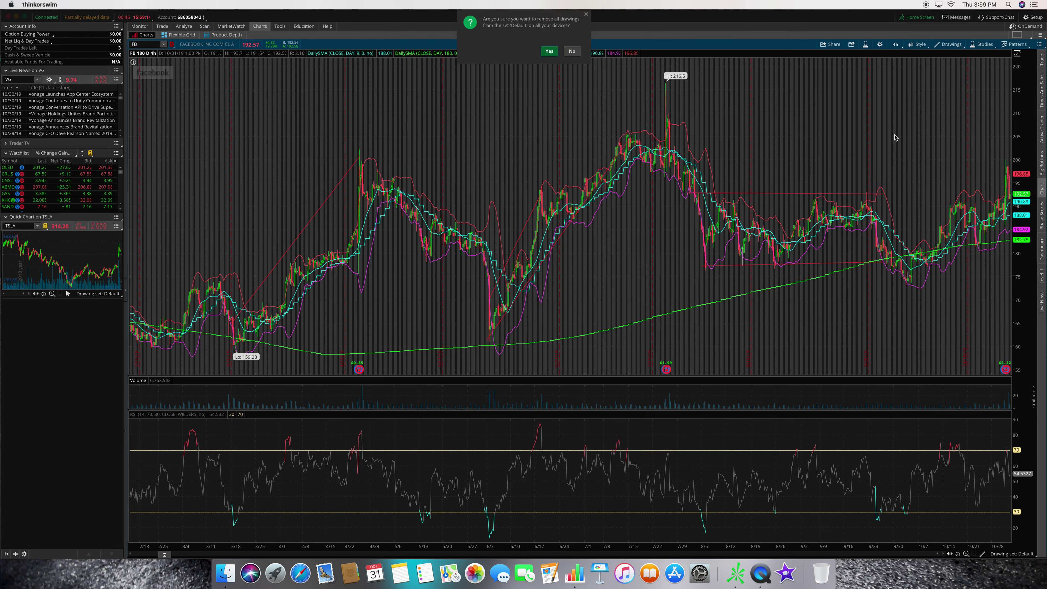
pyautogui.click(548, 53)
# - Compare the trade log with the FB chart, flipping between them twice
pyautogui.hotkey('ctrl', 'Right')
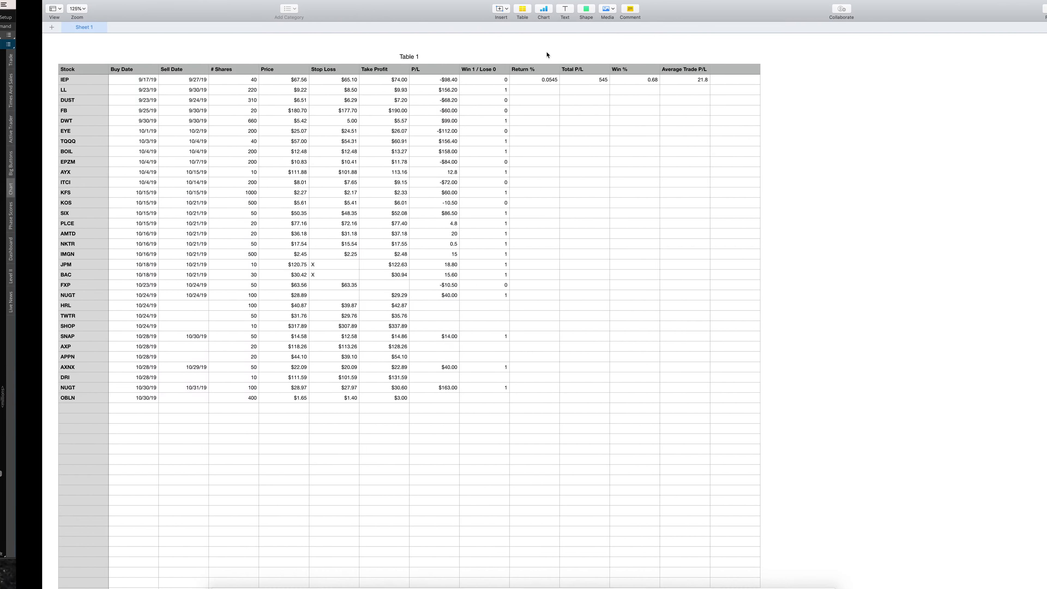
pyautogui.hotkey('ctrl', 'Left')
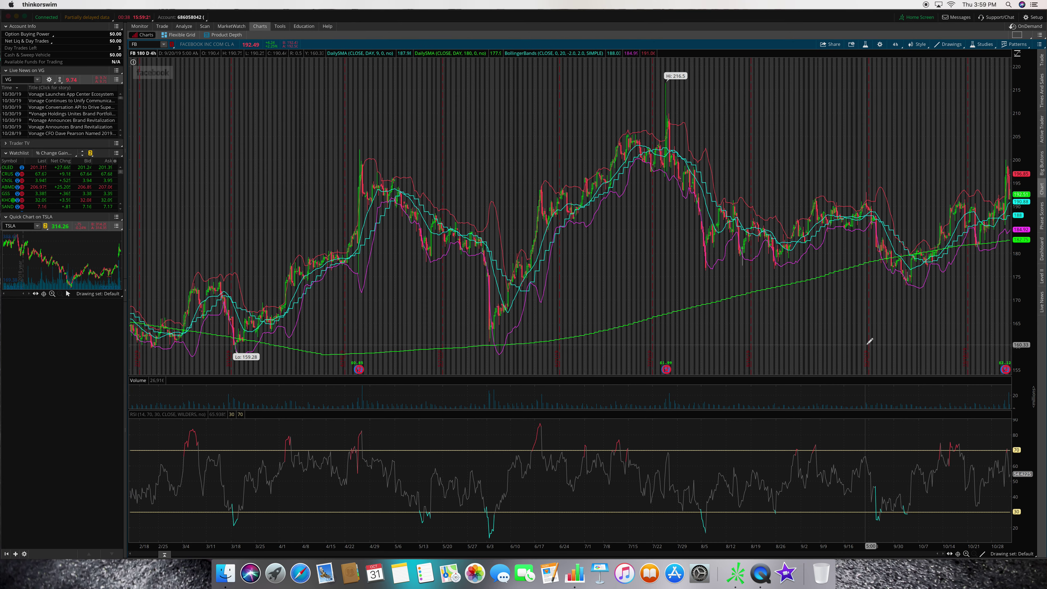
pyautogui.scroll(5, 538, 295)
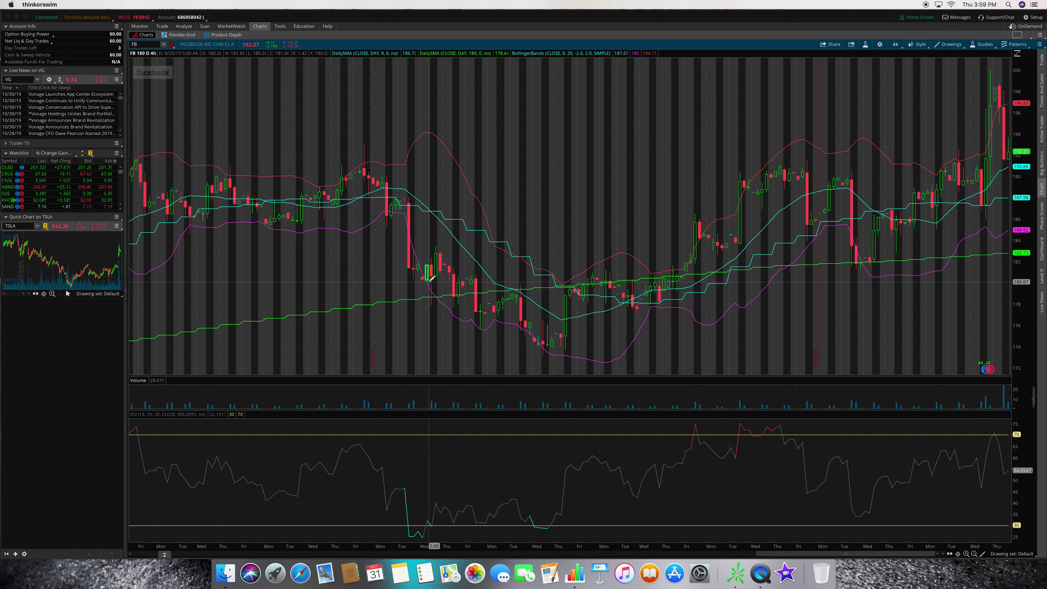
pyautogui.hotkey('ctrl', 'Right')
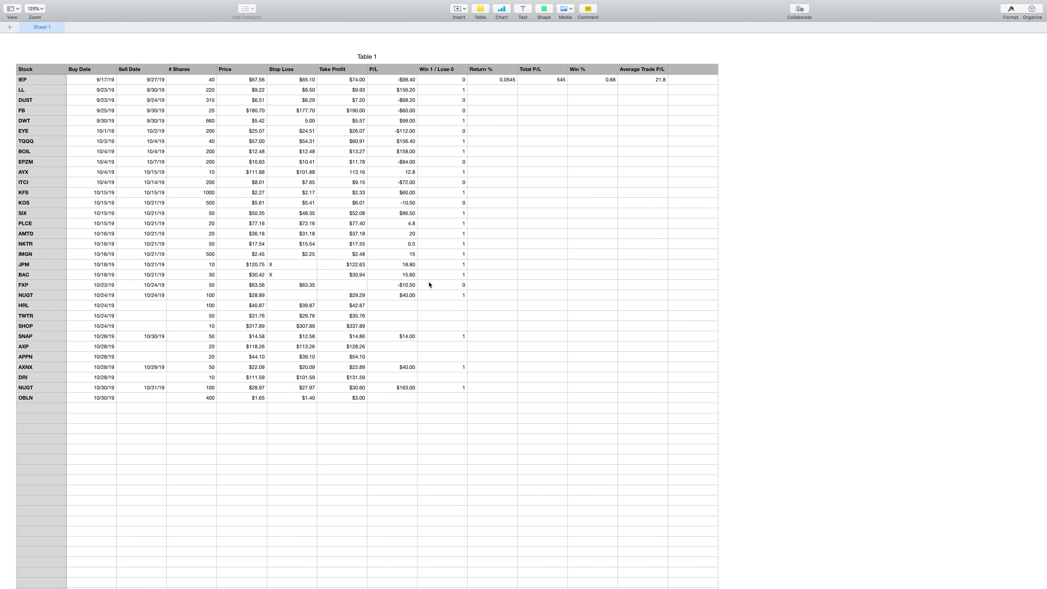
pyautogui.hotkey('ctrl', 'Left')
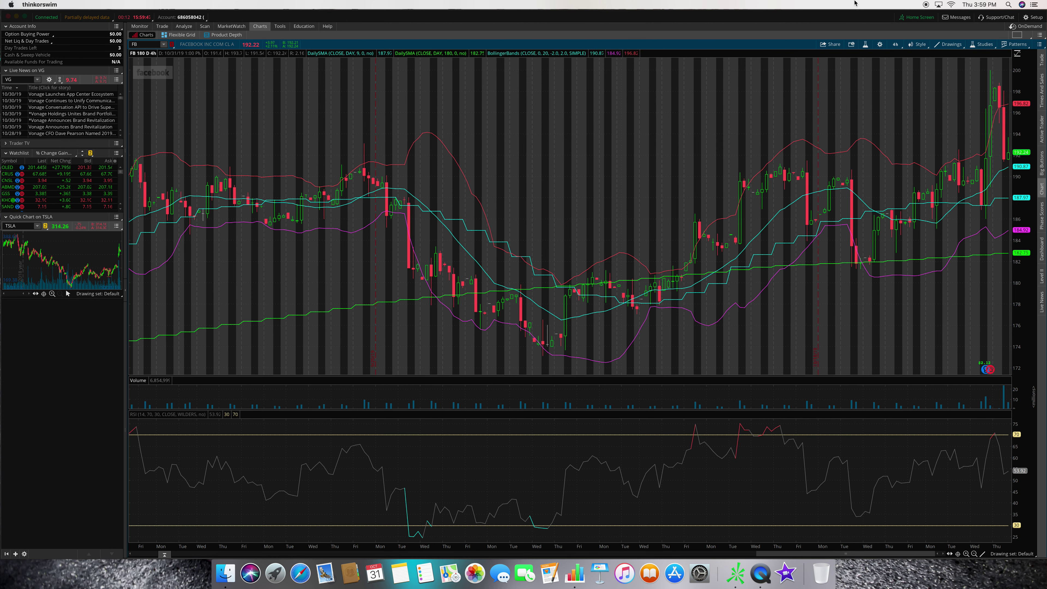
# - Autozoom the FB chart to all 180 days, keeping the four-hour bars
pyautogui.rightClick(597, 232)
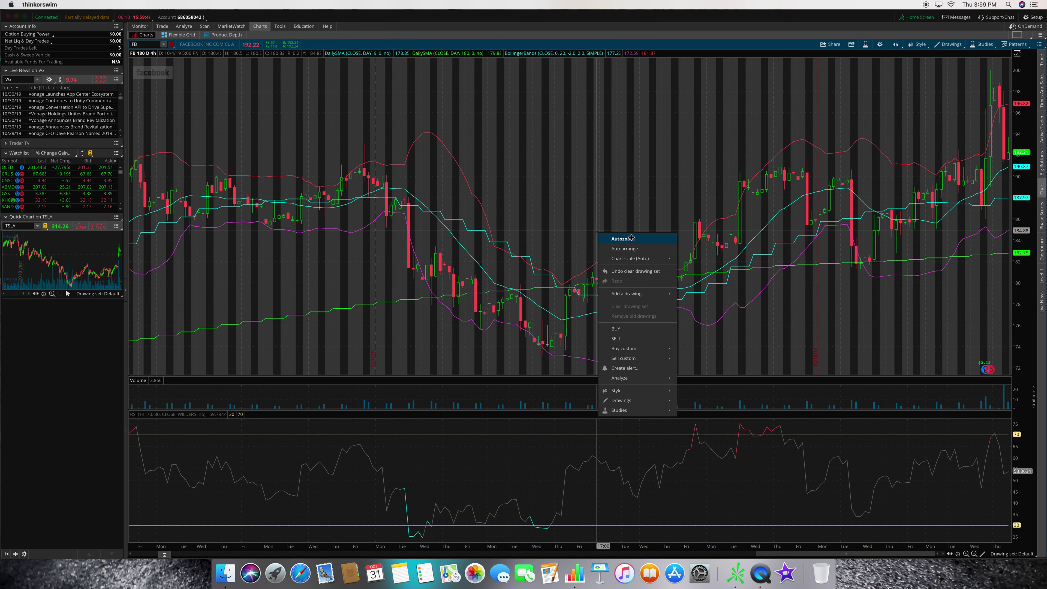
pyautogui.click(623, 239)
pyautogui.click(898, 44)
pyautogui.click(900, 45)
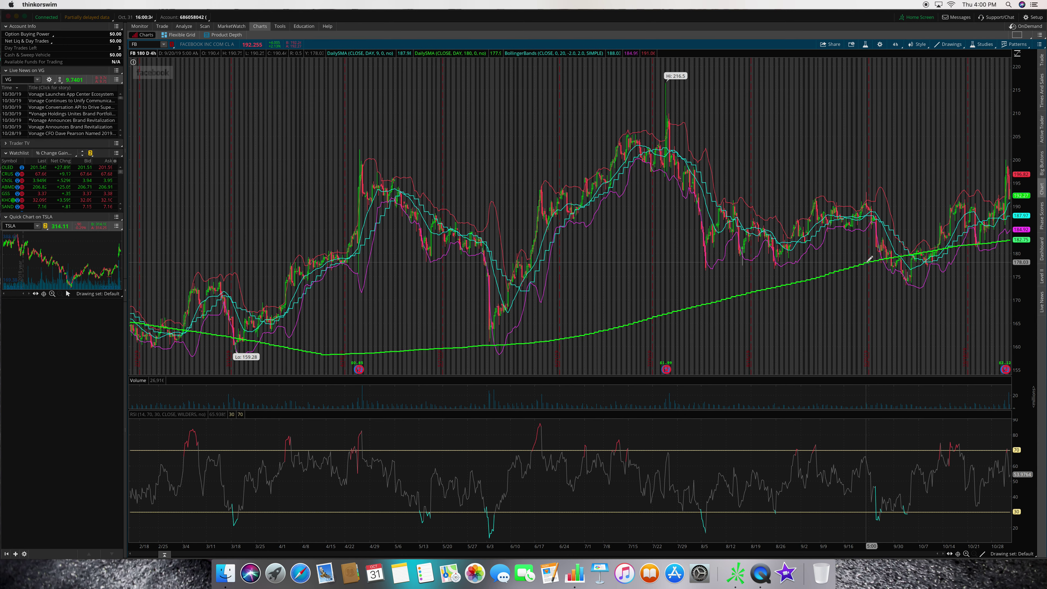
# - Zoom the FB chart into the 9/9–9/20 period around the trade
pyautogui.moveTo(887, 257); pyautogui.dragTo(818, 252)
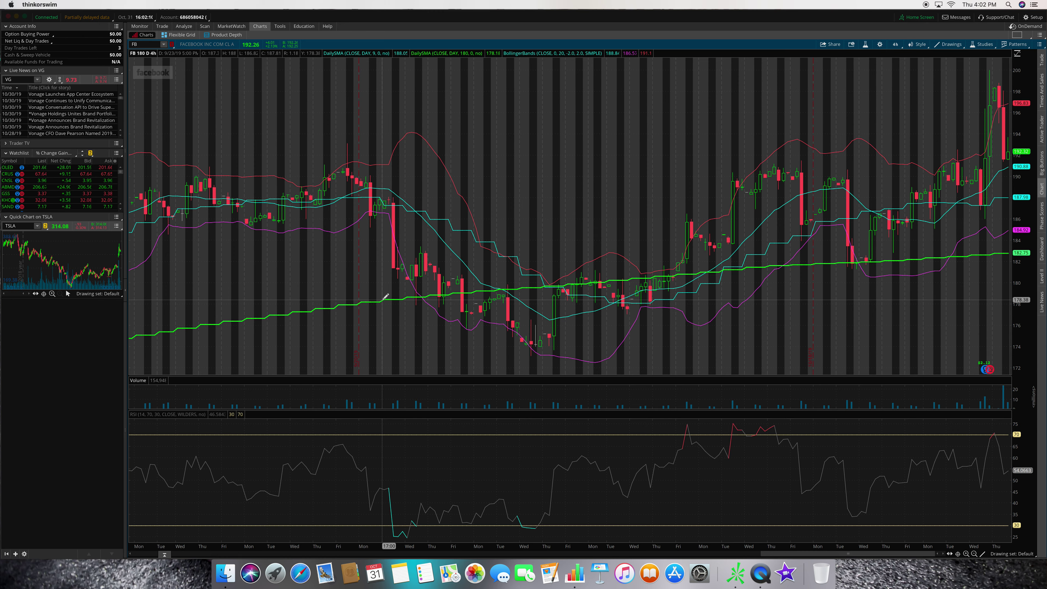
# - Check the FB row in the trade log, then return to the FB four-hour chart
pyautogui.hotkey('ctrl', 'Right')
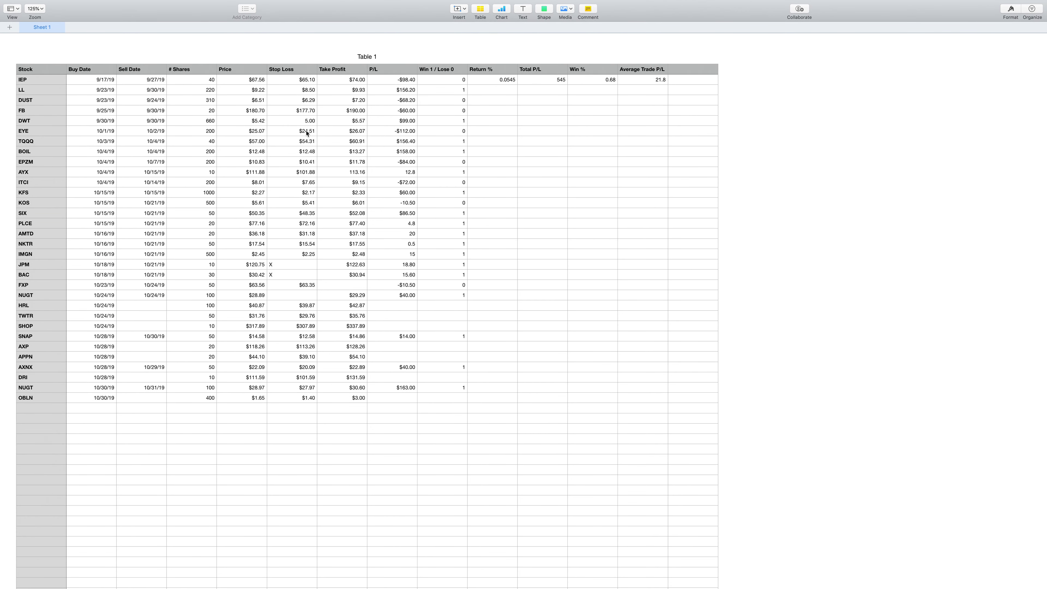
pyautogui.hotkey('ctrl', 'Left')
# - Glance between trade log and Facebook chart, ending on the Numbers log with average trade P/L 21.8
pyautogui.hotkey('ctrl', 'Left')
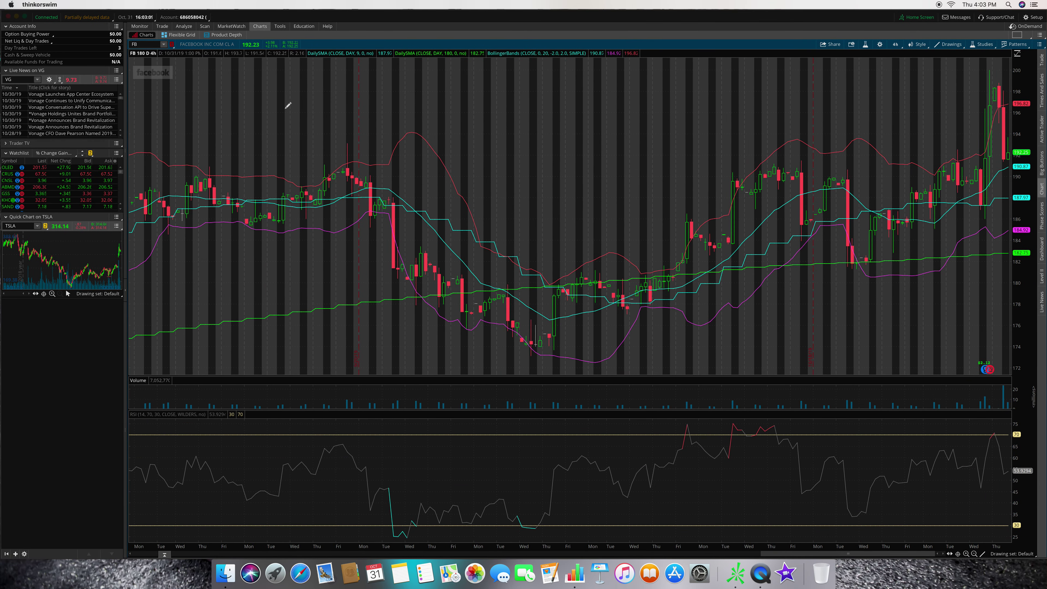
pyautogui.hotkey('ctrl', 'Right')
pyautogui.hotkey('ctrl', 'Left')
pyautogui.hotkey('ctrl', 'Right')
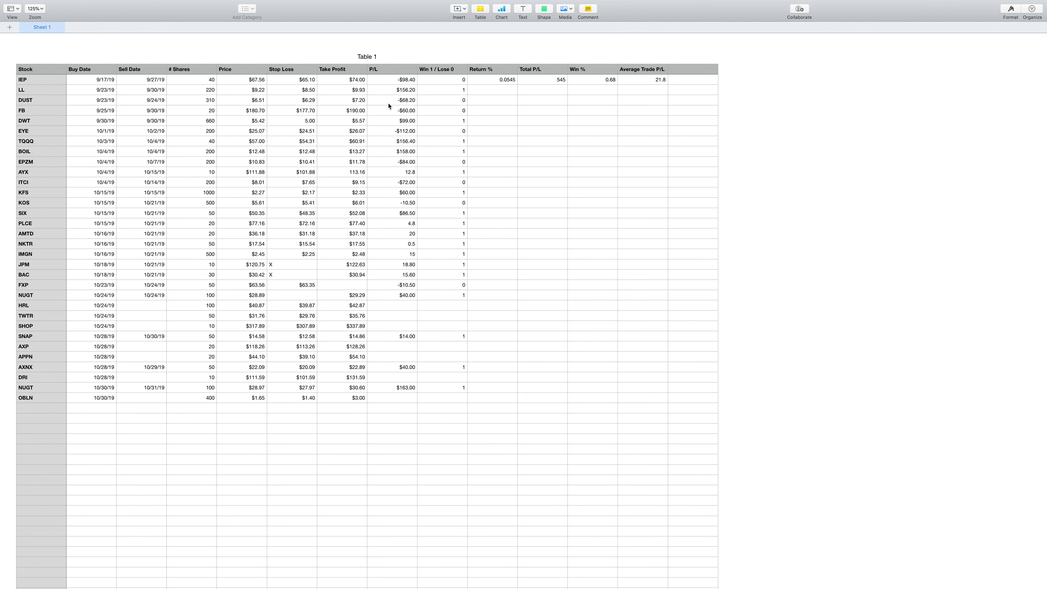
# - Return to the Facebook four-hour chart, with price at 192.24 above both SMAs
pyautogui.hotkey('ctrl', 'Left')
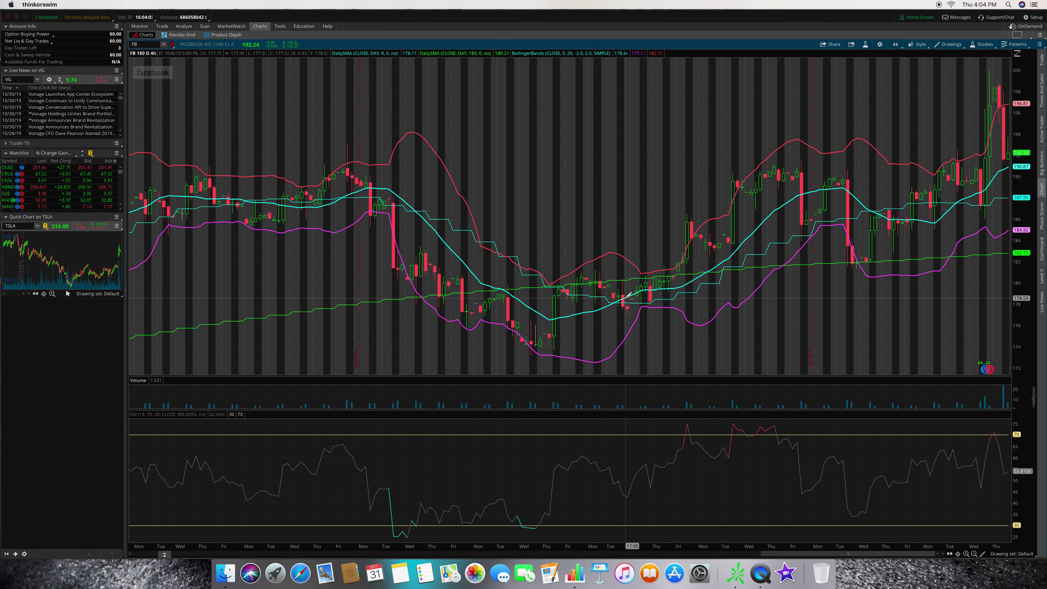
# - Measure recent percentage moves on the FB chart and zoom in on the last few days
pyautogui.moveTo(636, 283); pyautogui.dragTo(777, 167)
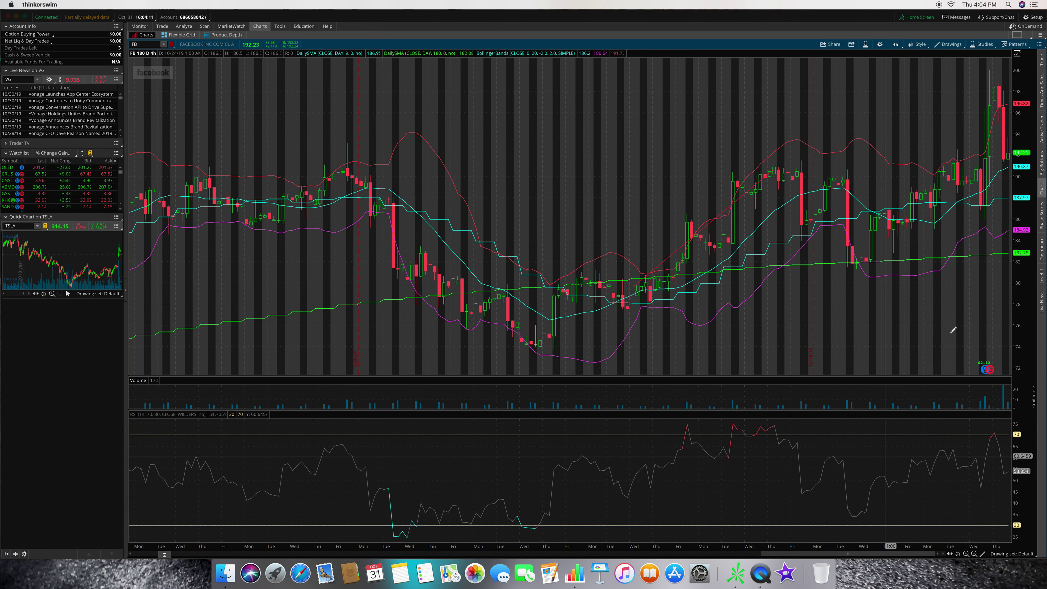
pyautogui.moveTo(855, 62); pyautogui.dragTo(1011, 66)
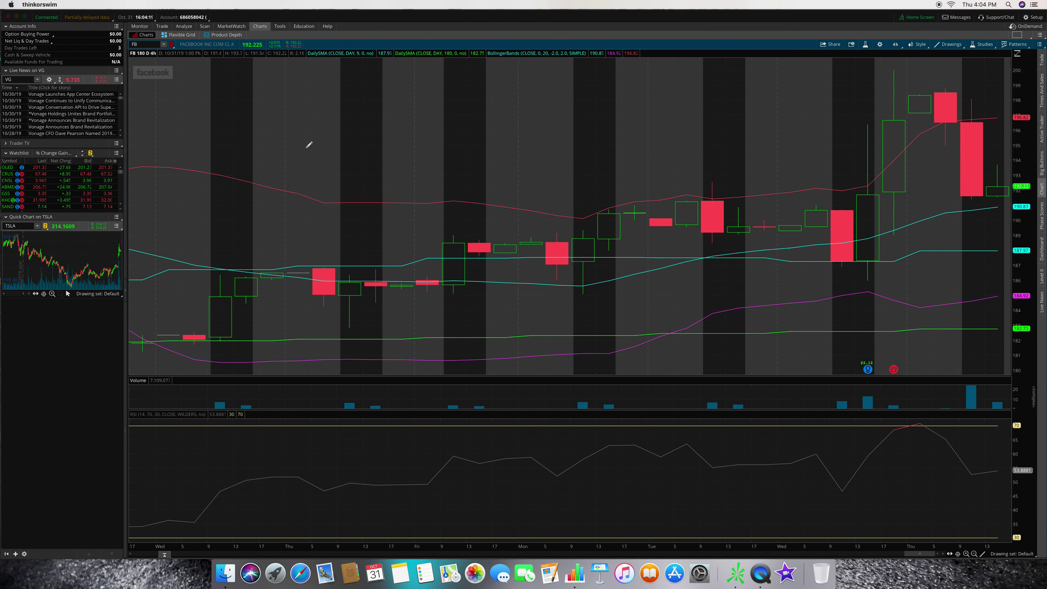
pyautogui.moveTo(305, 148); pyautogui.dragTo(321, 150)
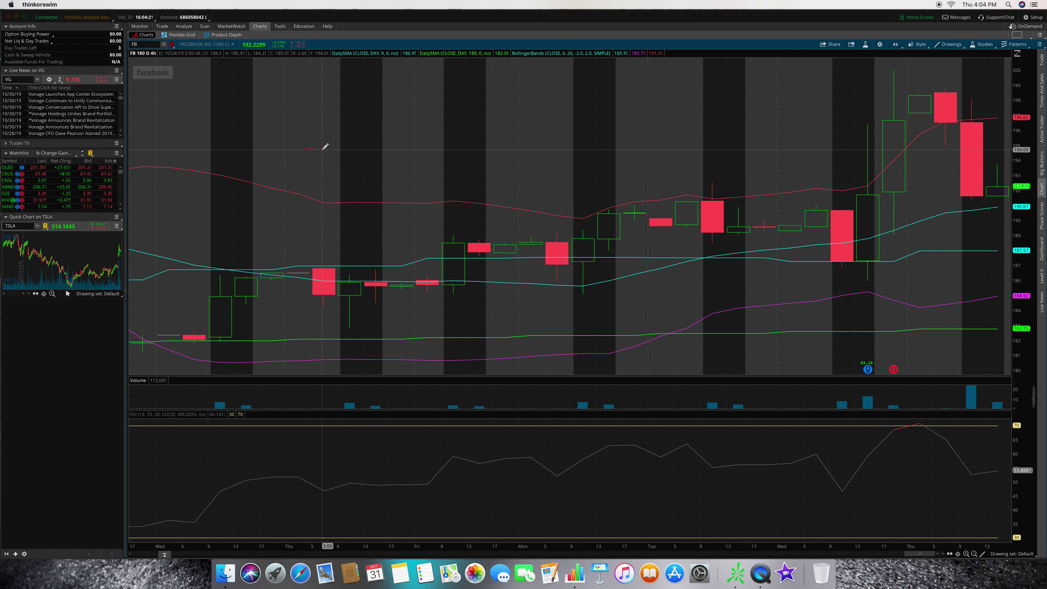
# - Autozoom the chart back to the full 180-day view and go to the Numbers trade log
pyautogui.rightClick(322, 150)
pyautogui.rightClick(464, 165)
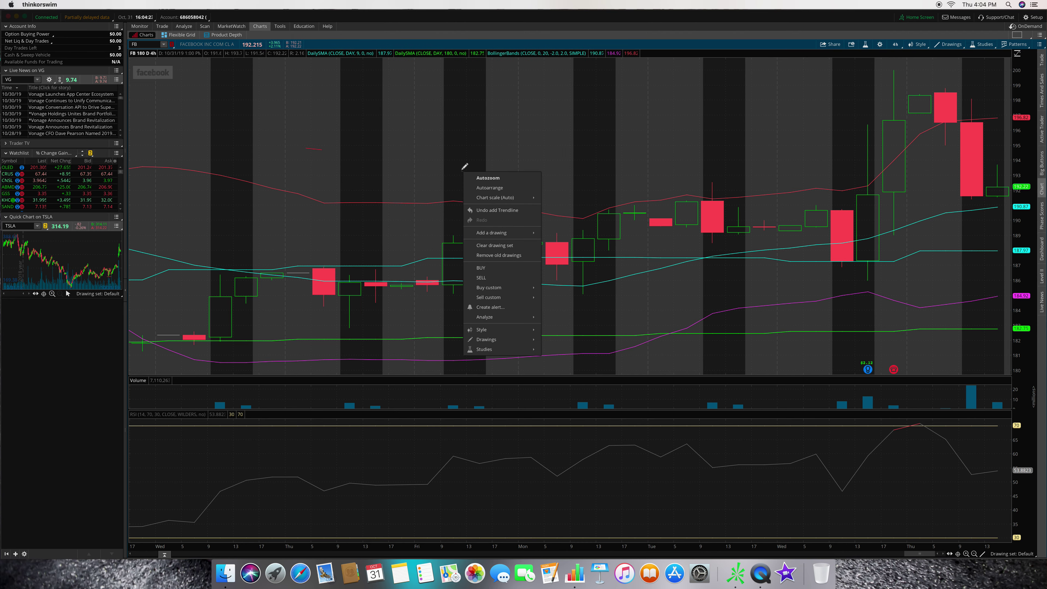
pyautogui.click(485, 174)
pyautogui.hotkey('ctrl', 'Right')
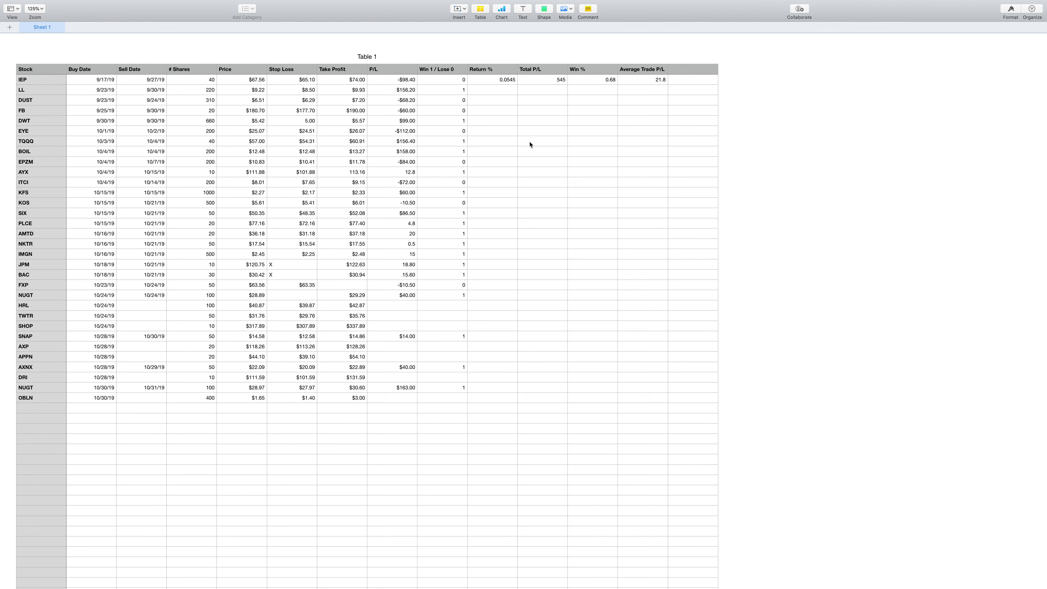
pyautogui.click(537, 153)
pyautogui.write('=sum(')
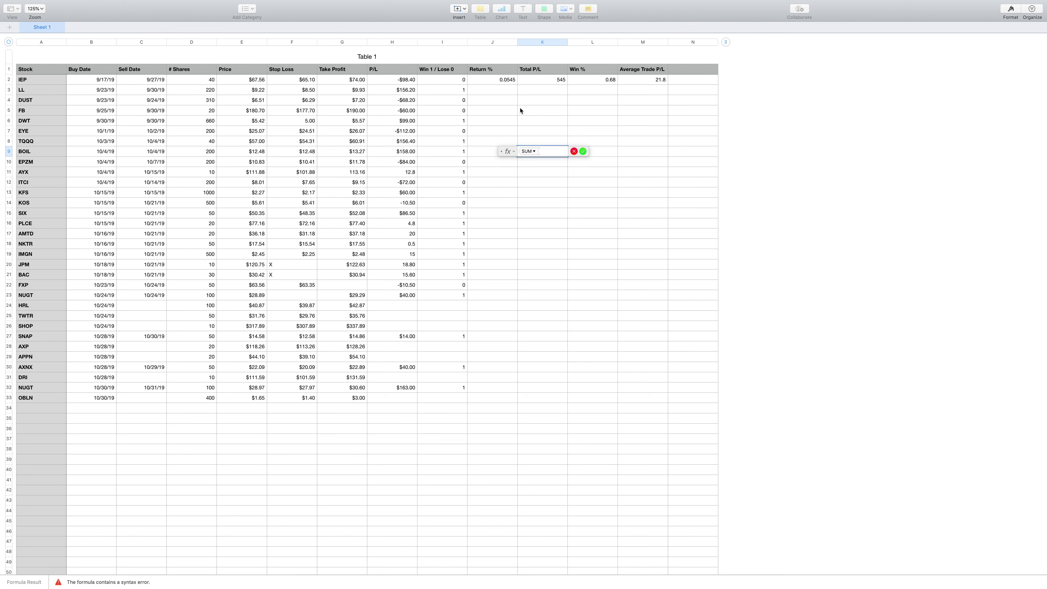
pyautogui.moveTo(415, 80); pyautogui.dragTo(405, 117)
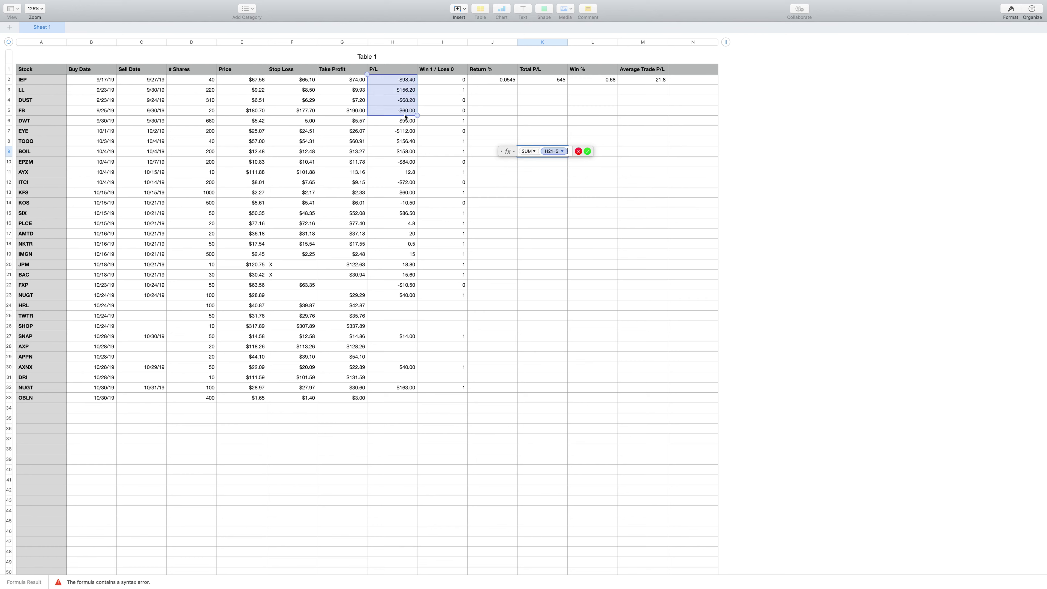
pyautogui.press('Return')
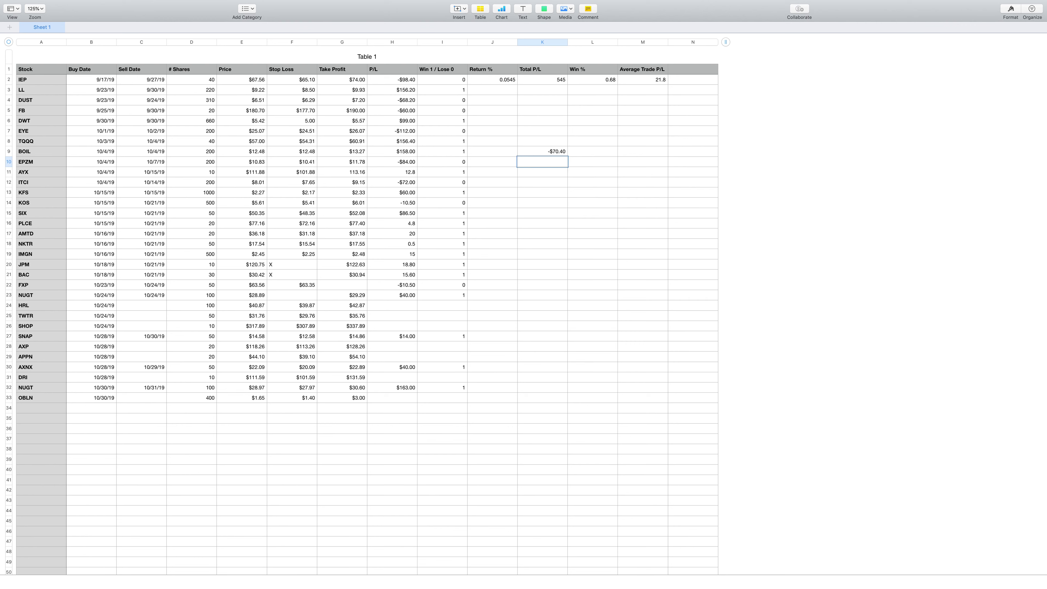
pyautogui.write('=')
pyautogui.click(536, 151)
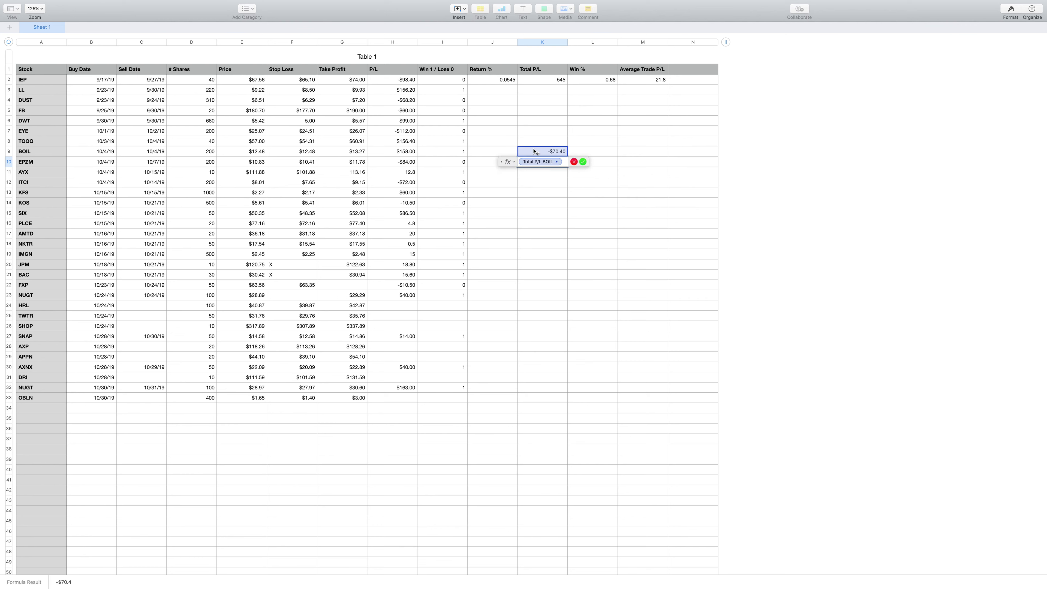
pyautogui.write('+')
pyautogui.click(406, 123)
pyautogui.press('Return')
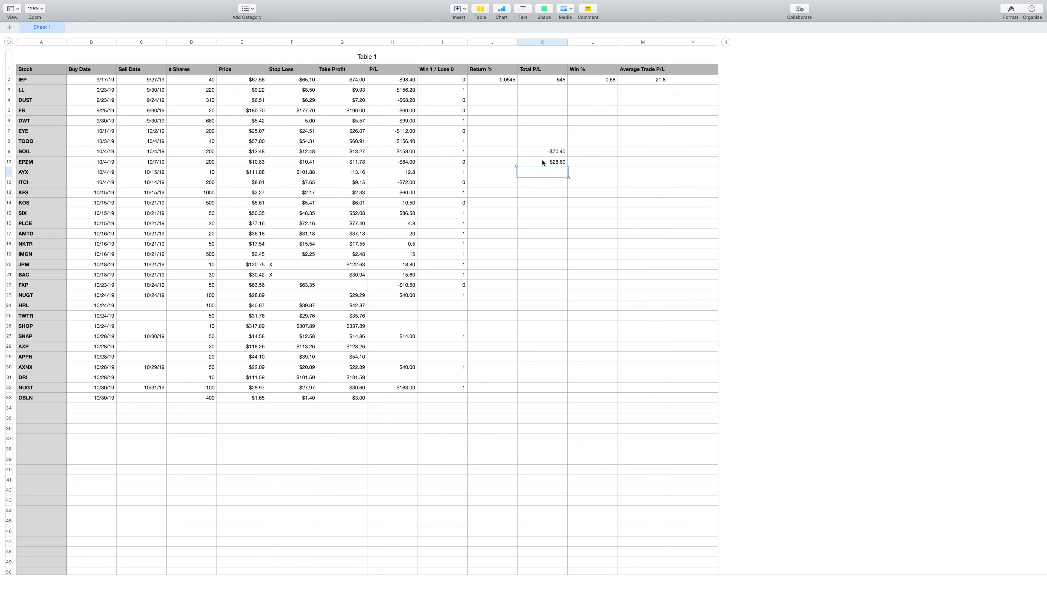
pyautogui.moveTo(540, 145); pyautogui.dragTo(535, 161)
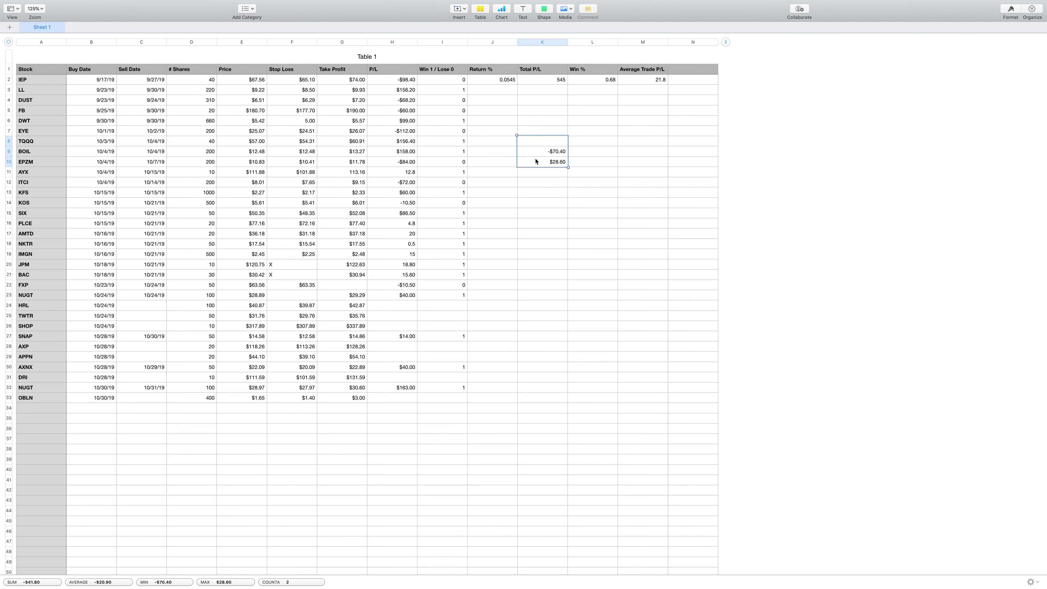
pyautogui.press('Delete')
pyautogui.hotkey('ctrl', 'Left')
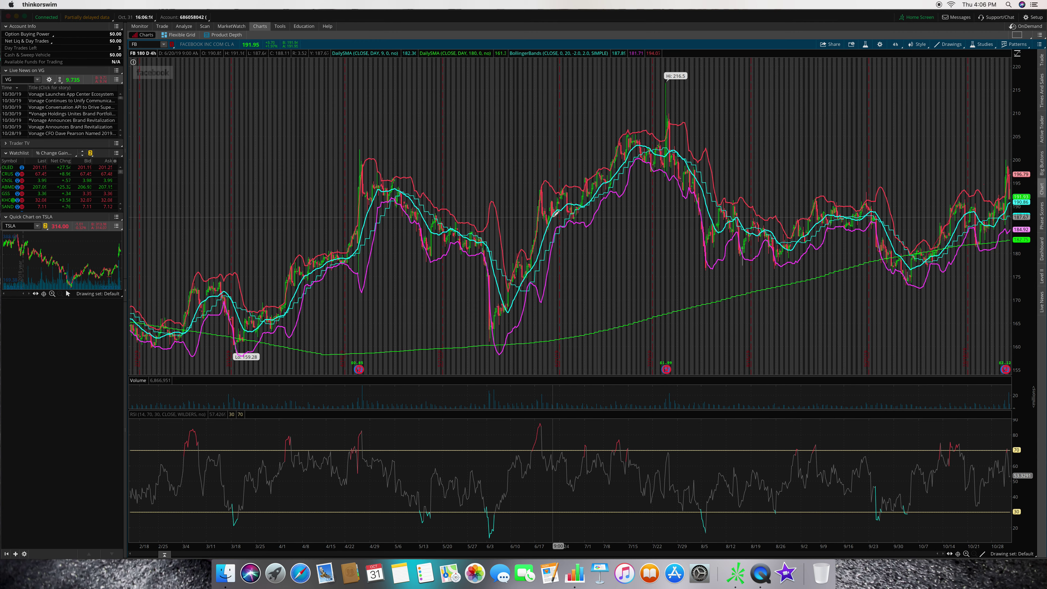
pyautogui.hotkey('ctrl', 'Right')
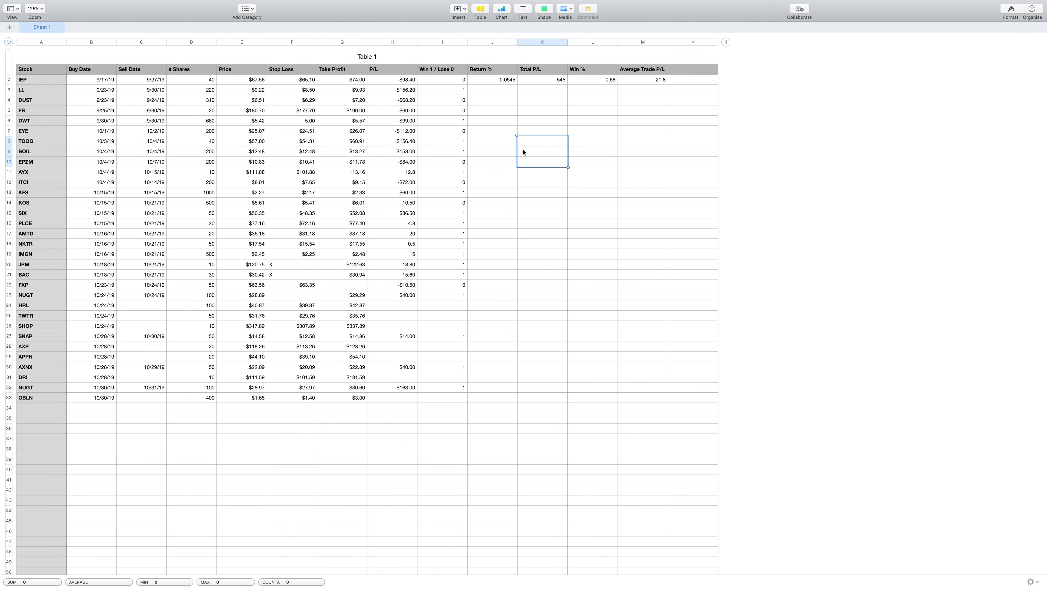
pyautogui.click(591, 153)
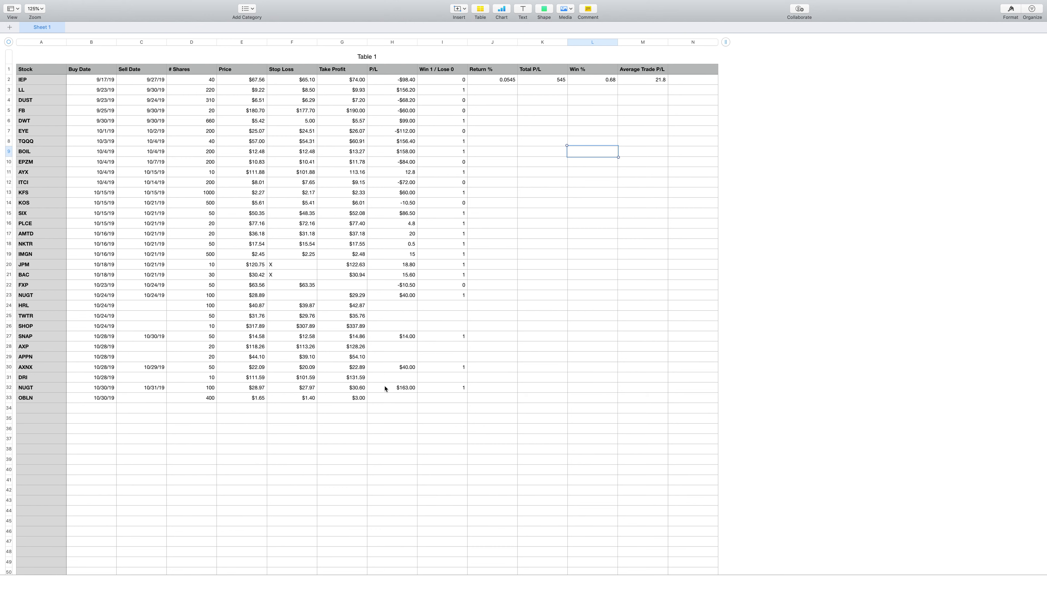
# - Change the NUGT take-profit in G32 to $30.90, then raise it to $31.20
pyautogui.click(345, 389)
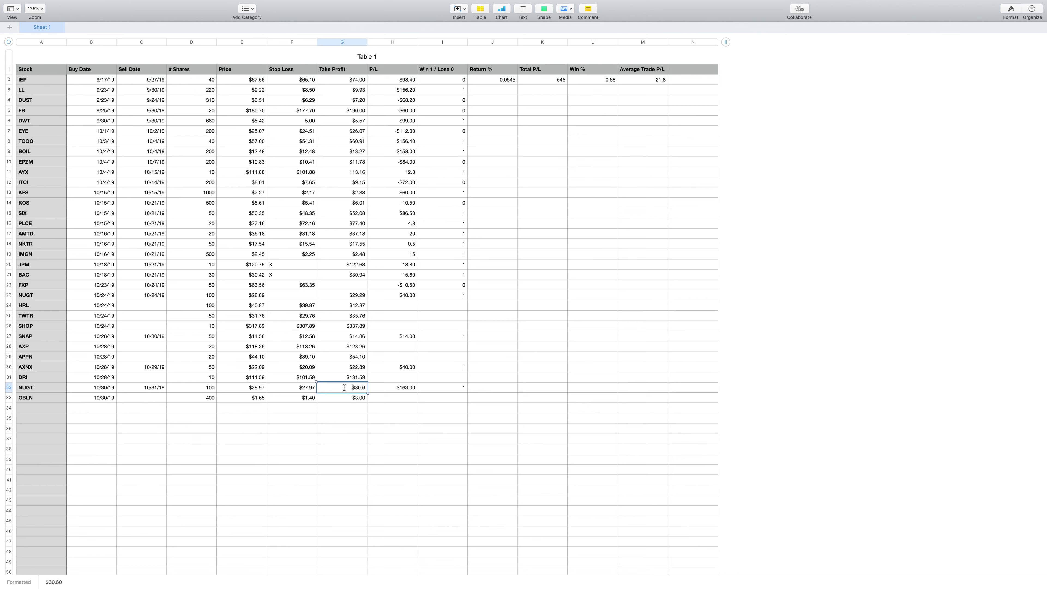
pyautogui.click(366, 388)
pyautogui.press('BackSpace')
pyautogui.press('BackSpace')
pyautogui.press('BackSpace')
pyautogui.press('BackSpace')
pyautogui.write('0.9')
pyautogui.press('Tab')
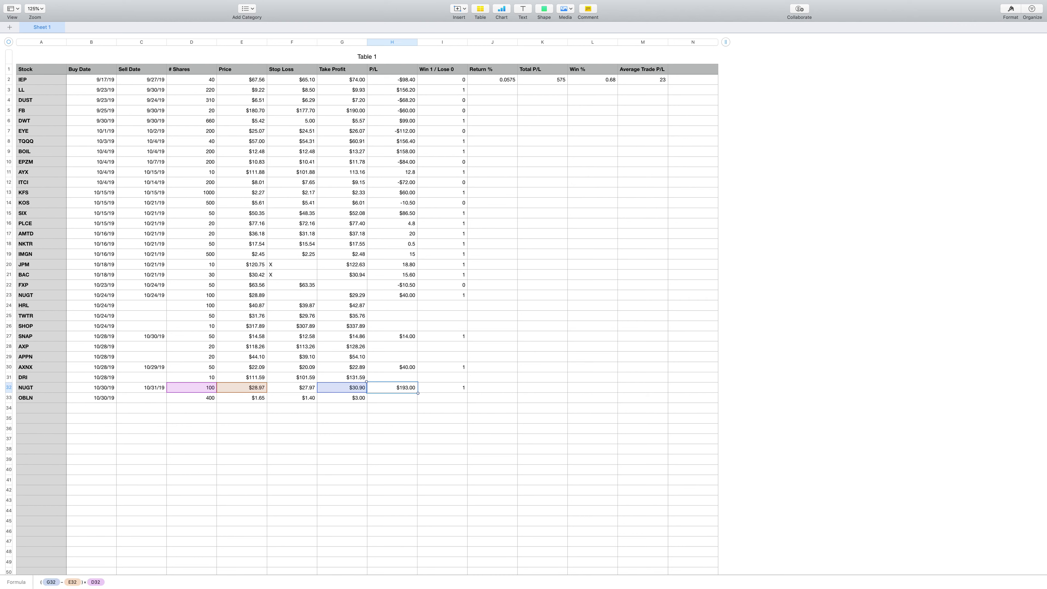
pyautogui.click(363, 387)
pyautogui.click(364, 388)
pyautogui.press('BackSpace')
pyautogui.press('BackSpace')
pyautogui.press('BackSpace')
pyautogui.press('BackSpace')
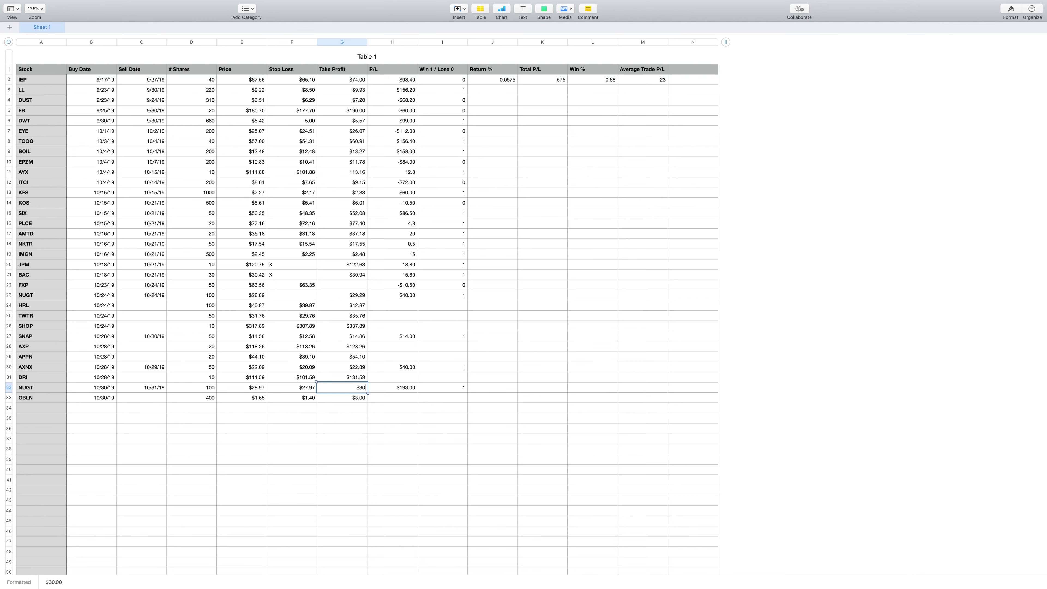
pyautogui.write('1.2')
pyautogui.press('Tab')
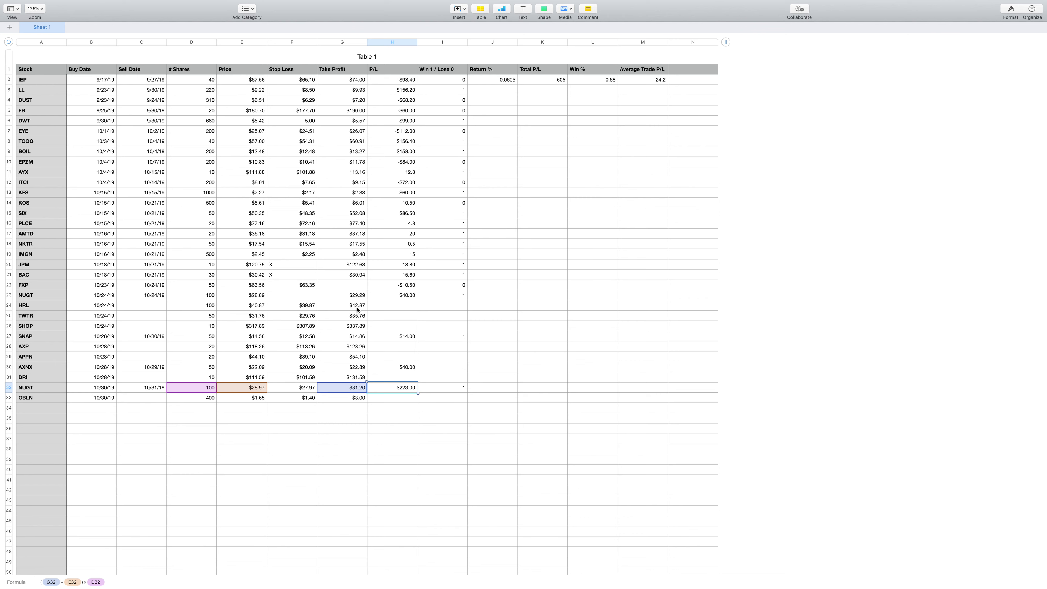
# - Enter $30.60 as the NUGT P/L in H32, then reopen G32 for editing
pyautogui.write('$3')
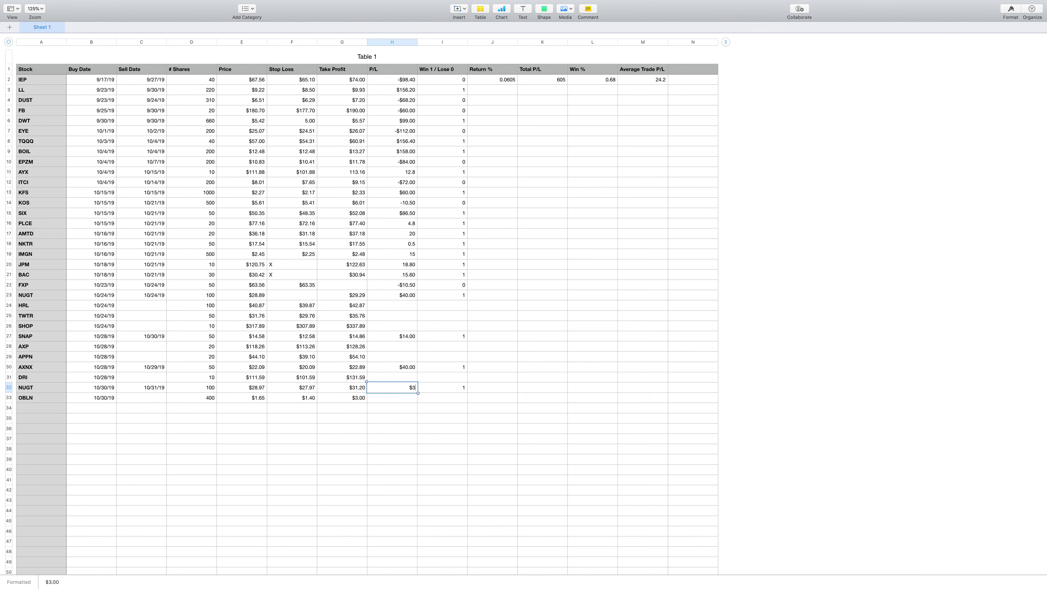
pyautogui.write('0.60')
pyautogui.press('Tab')
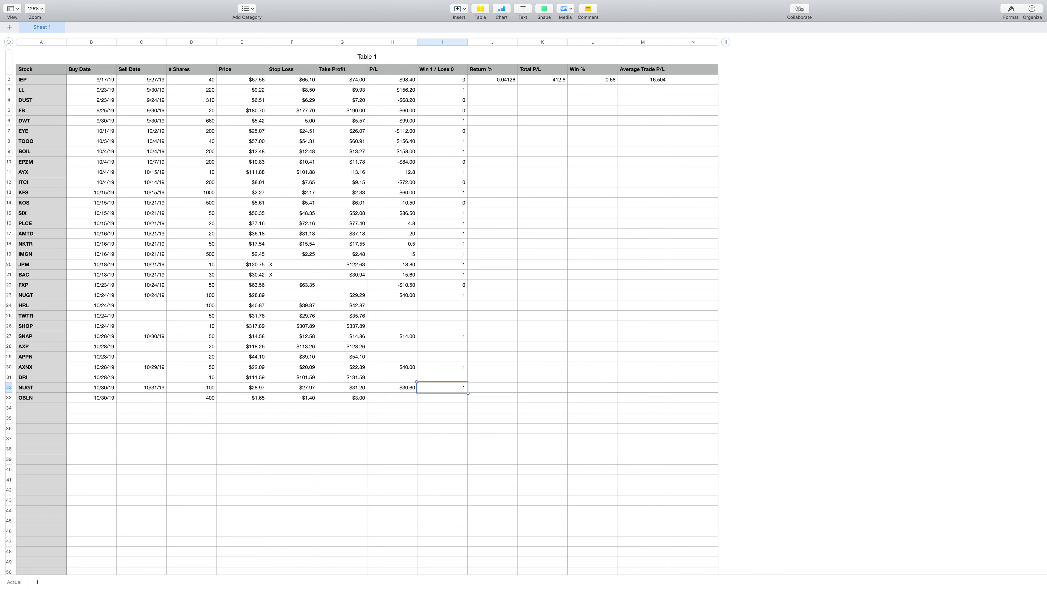
pyautogui.doubleClick(342, 389)
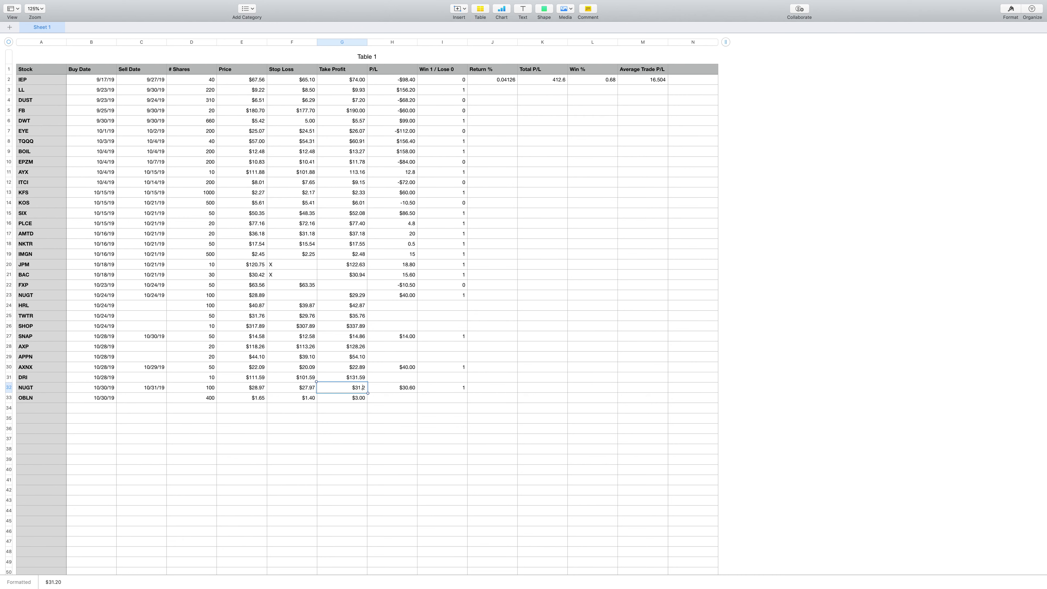
# - Undo the recent NUGT edits and re-enter $30.60 in G32, restoring $163.00 P/L
pyautogui.click(77, 3)
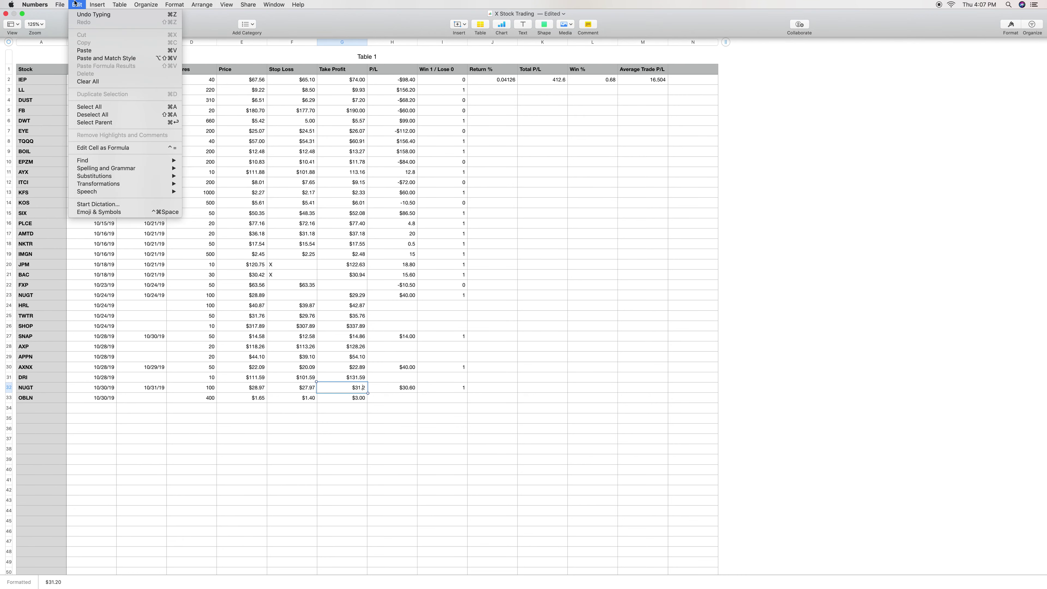
pyautogui.click(82, 16)
pyautogui.press('Tab')
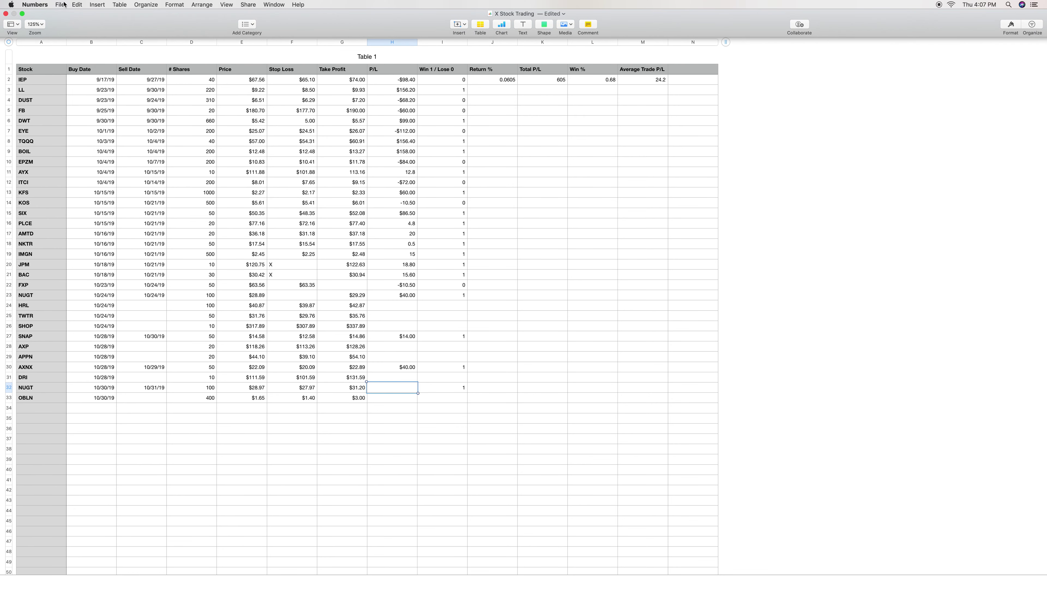
pyautogui.click(77, 2)
pyautogui.click(82, 16)
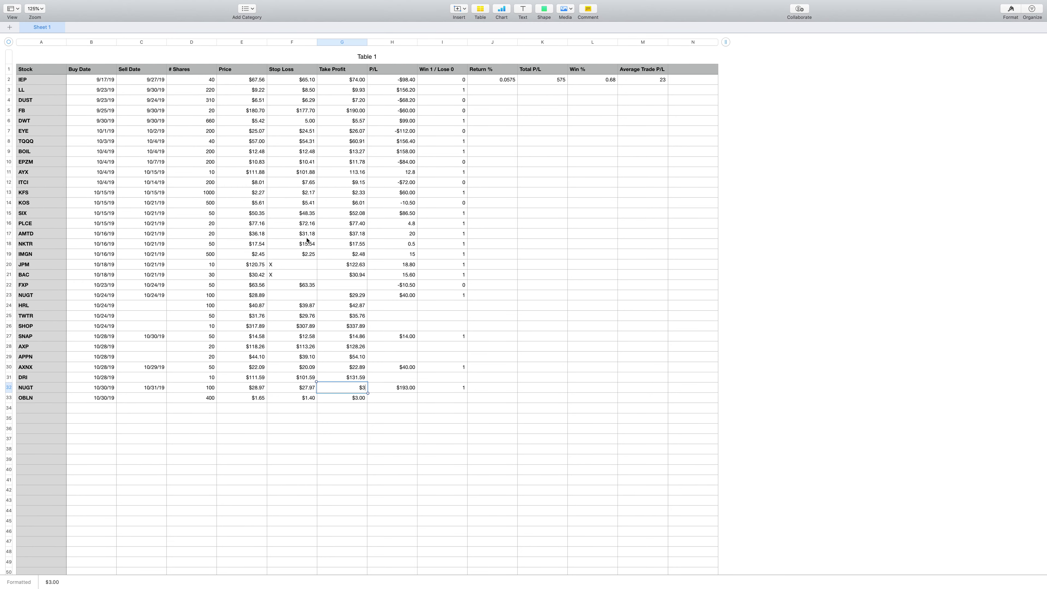
pyautogui.write('0.6')
pyautogui.press('Tab')
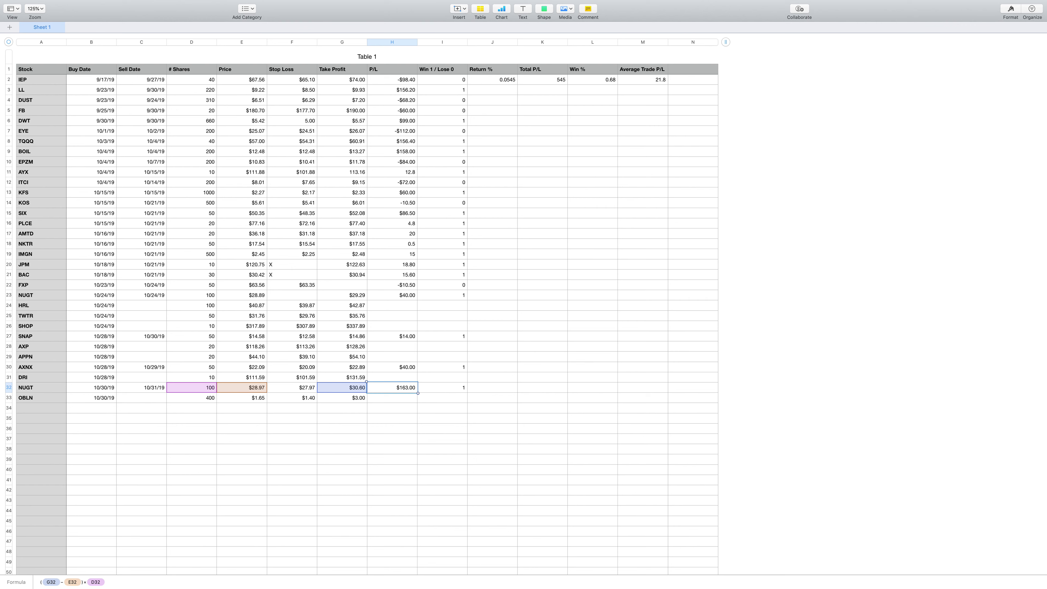
pyautogui.click(556, 388)
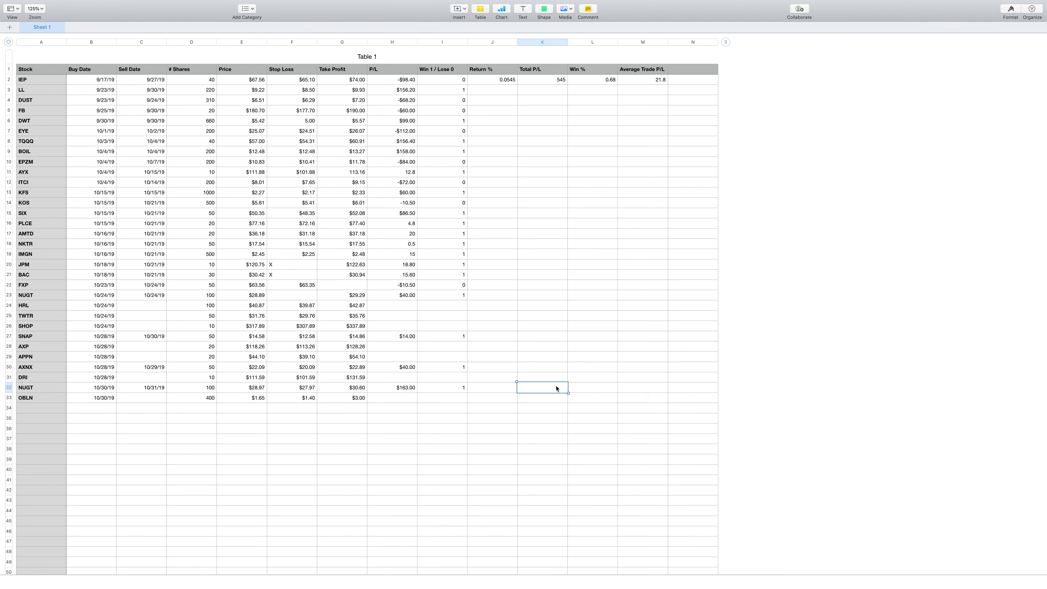